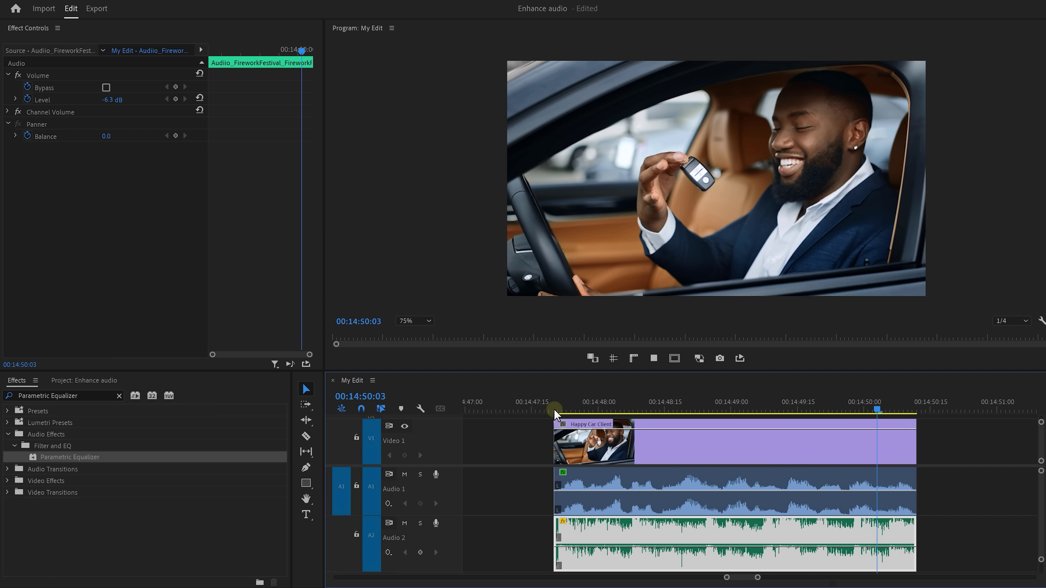
# Step: Apply the Parametric Equalizer to the Audio 2 fireworks clip and open its Clip Fx Editor
pyautogui.click(553, 409)
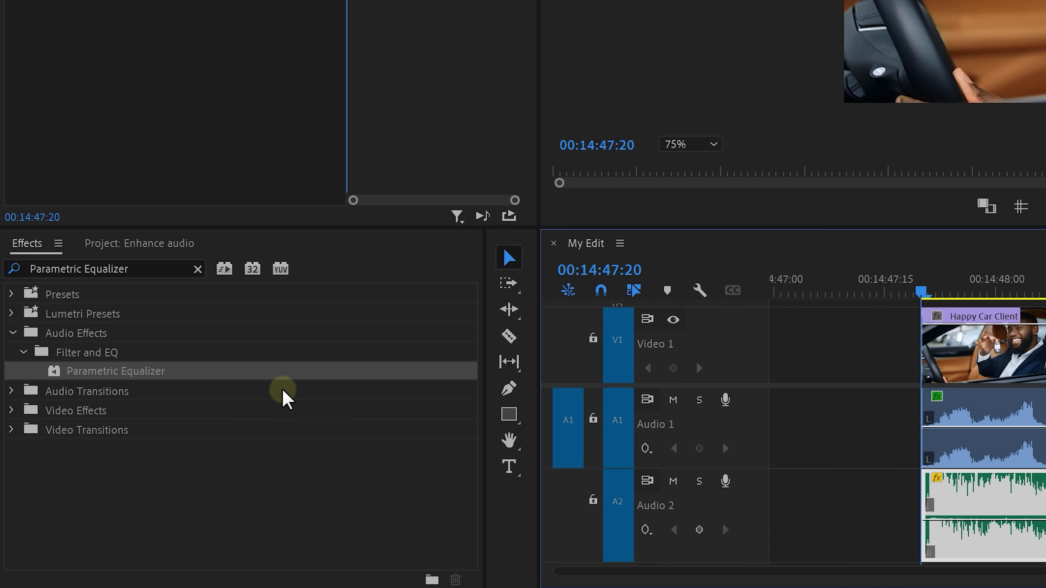
pyautogui.moveTo(192, 387); pyautogui.dragTo(784, 474)
pyautogui.moveTo(622, 469); pyautogui.dragTo(694, 505)
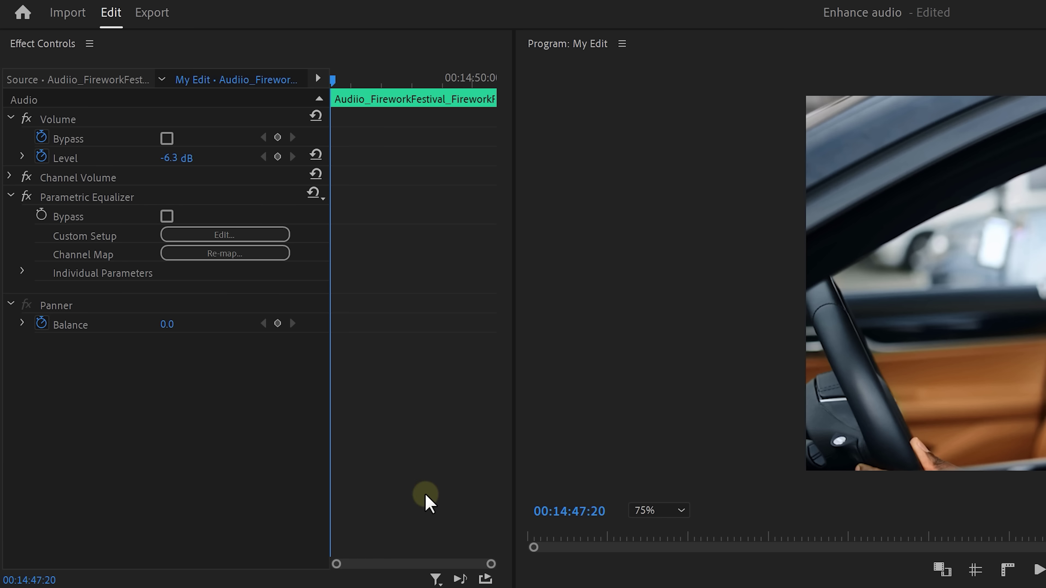
pyautogui.click(236, 238)
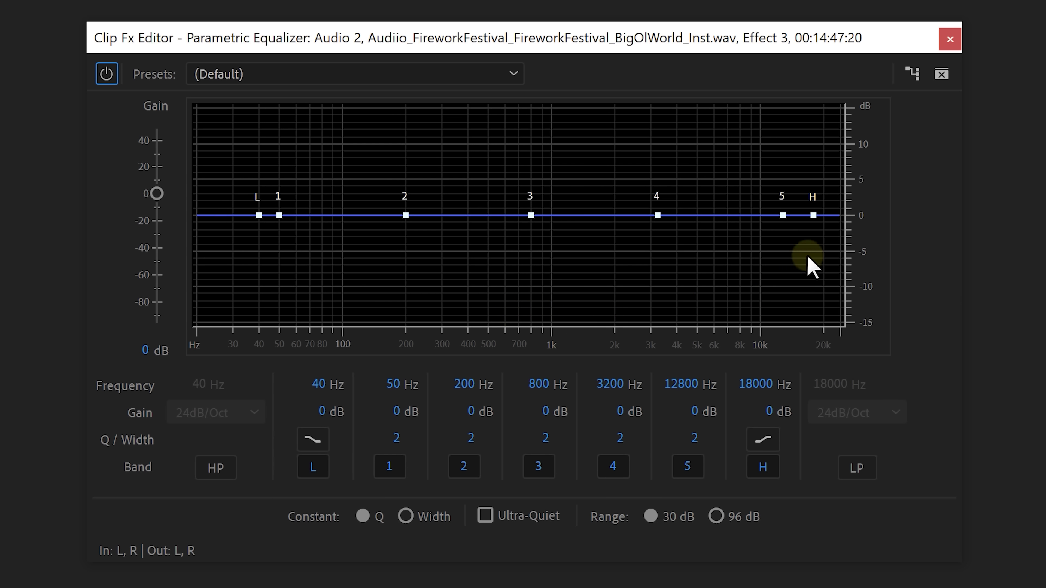
# Step: While the music plays, cut EQ band 4 by 9.8 dB at 1243 Hz with Q 4
pyautogui.press('space')
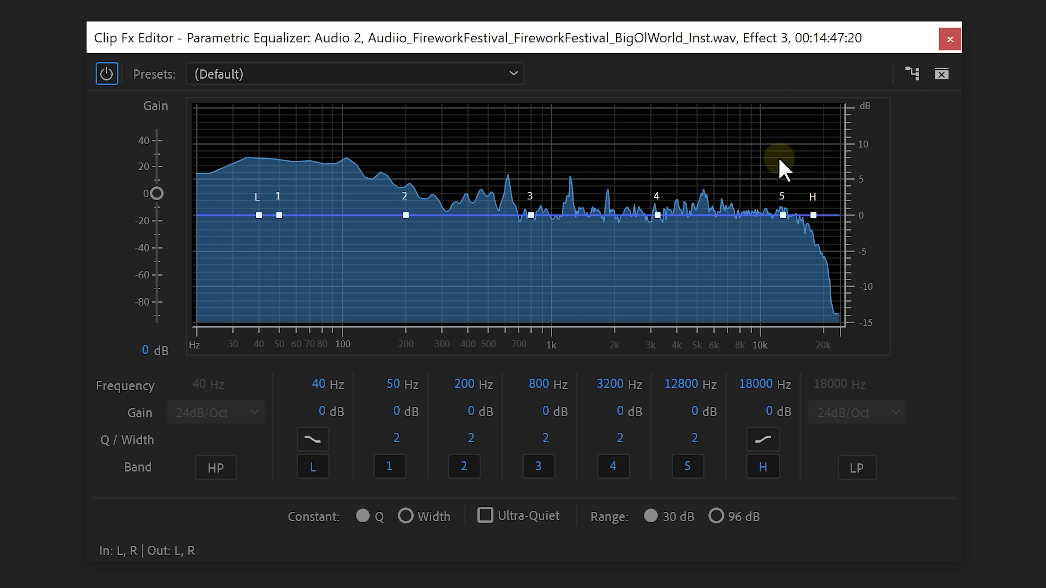
pyautogui.click(658, 215)
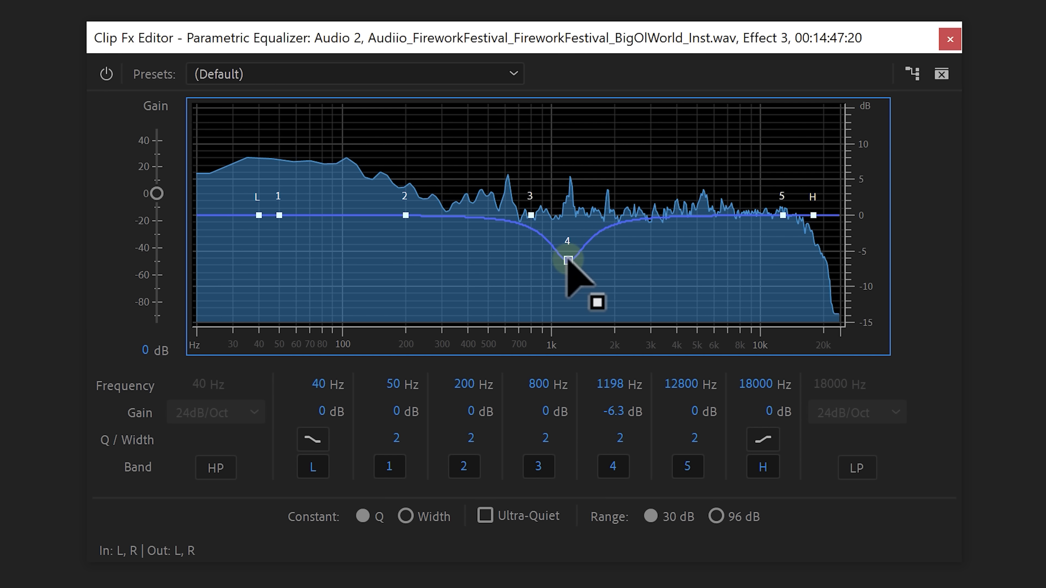
pyautogui.moveTo(565, 272); pyautogui.dragTo(570, 274)
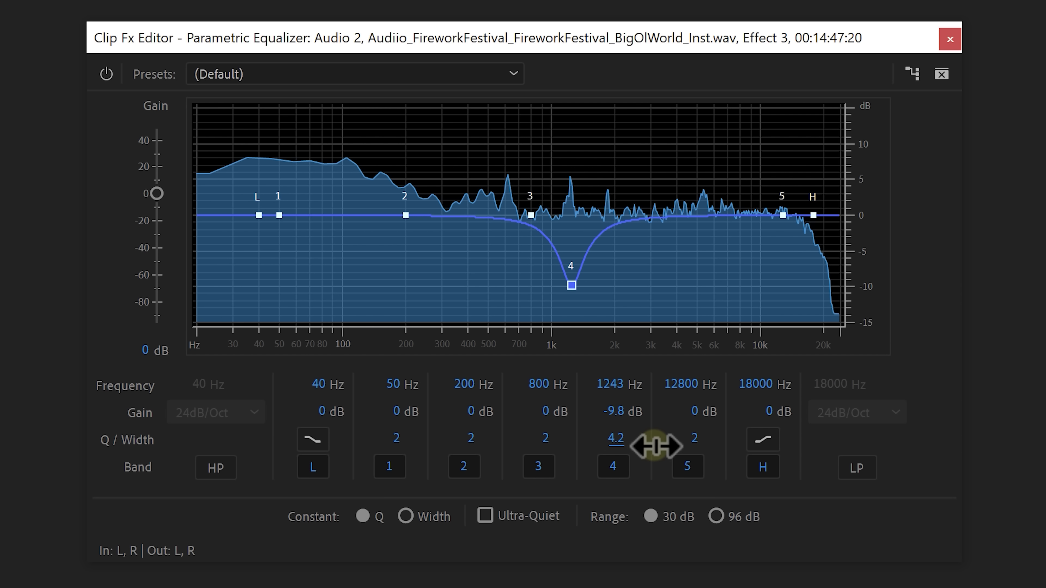
pyautogui.moveTo(656, 447); pyautogui.dragTo(650, 446)
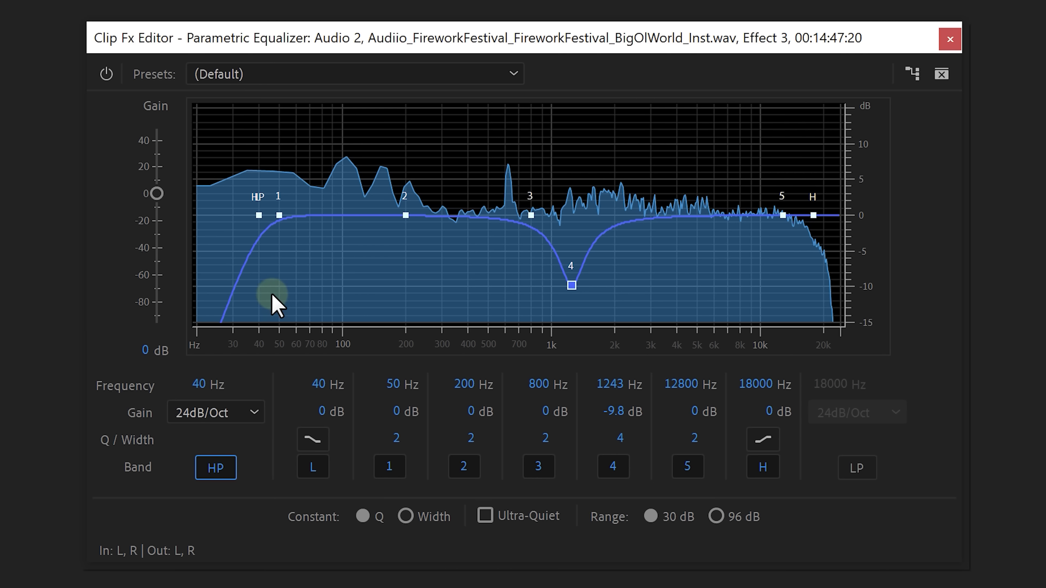
# Step: Set the high-pass cutoff to 121 Hz and enable a low-pass at 8442 Hz
pyautogui.moveTo(254, 215); pyautogui.dragTo(309, 210)
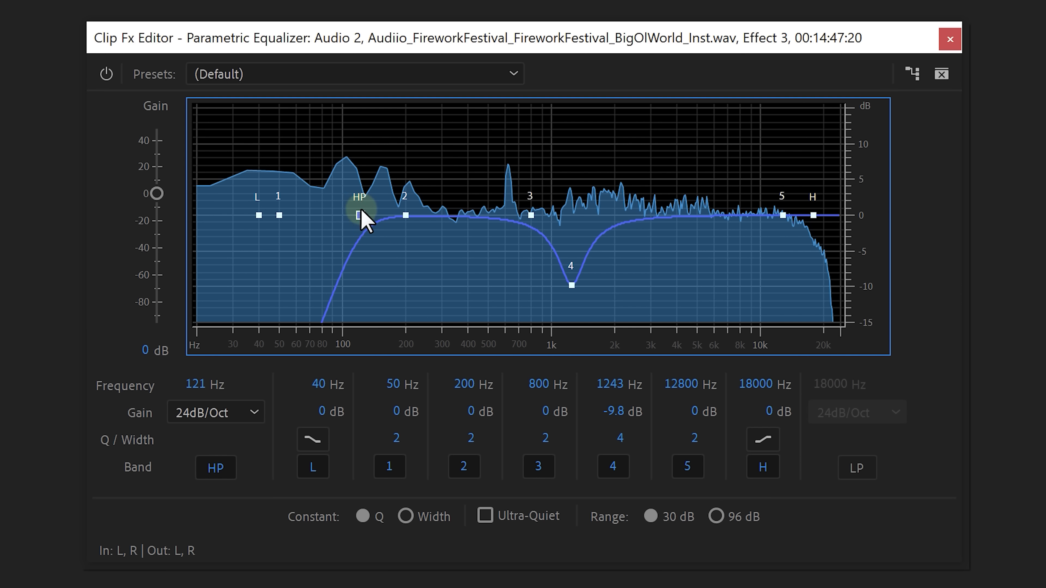
pyautogui.click(857, 468)
pyautogui.moveTo(817, 218); pyautogui.dragTo(745, 218)
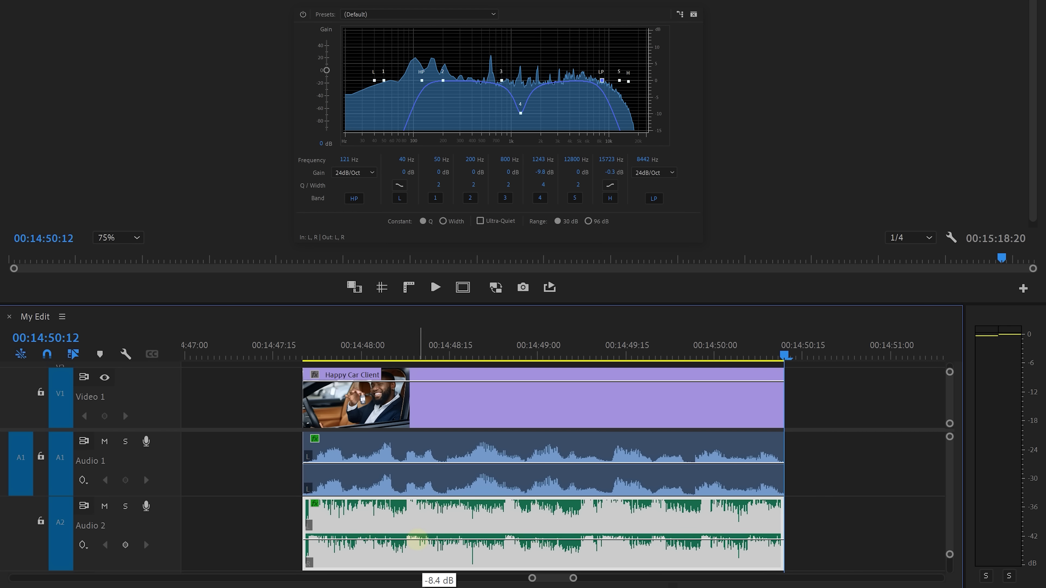
# Step: Play the equalized music from 00:14:47:20, then shift the My Edit music clip 19:16 earlier
pyautogui.click(303, 356)
pyautogui.press('space')
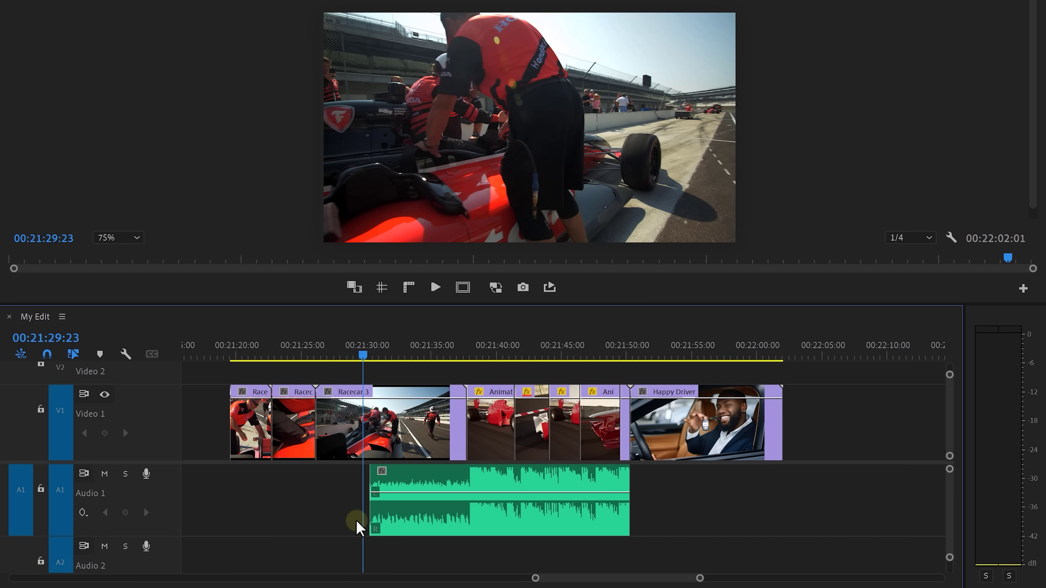
pyautogui.moveTo(368, 513); pyautogui.dragTo(297, 520)
# Step: Enable Remix on the music clip with a 00:01:00:07 target and trim its end to fit
pyautogui.rightClick(297, 517)
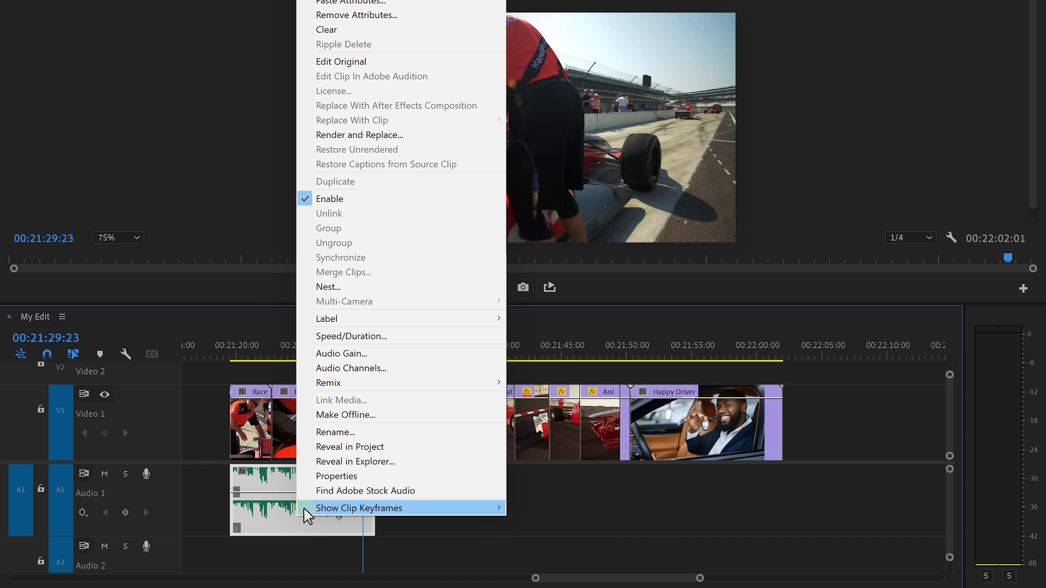
pyautogui.moveTo(412, 387)
pyautogui.click(548, 385)
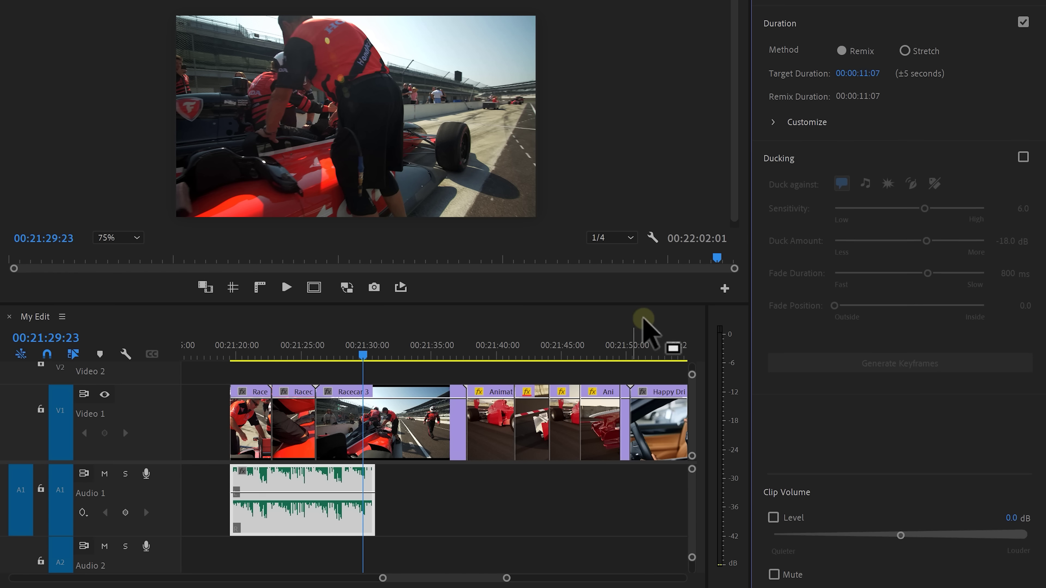
pyautogui.press('Return')
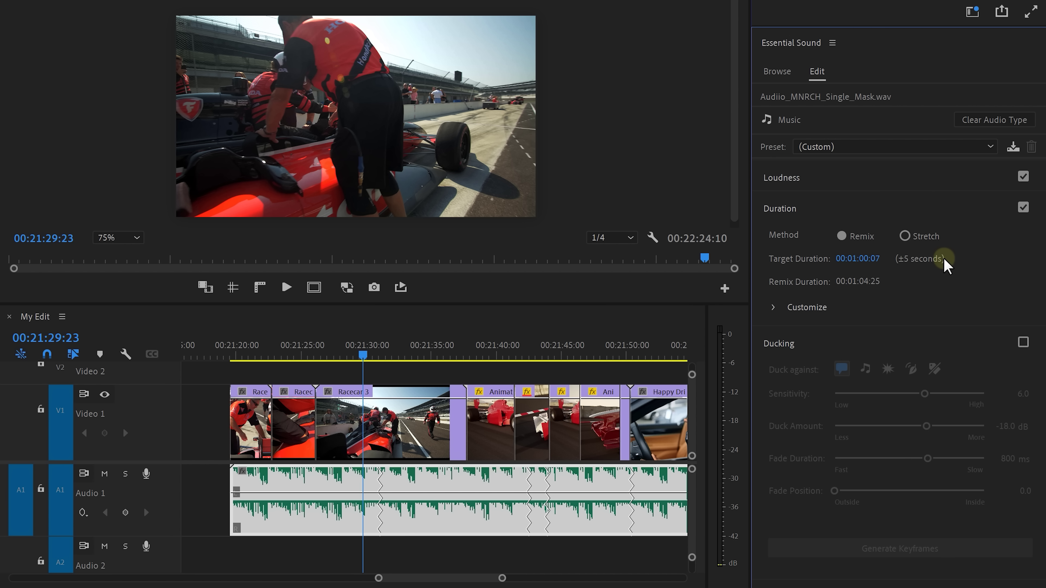
pyautogui.moveTo(502, 578); pyautogui.dragTo(540, 578)
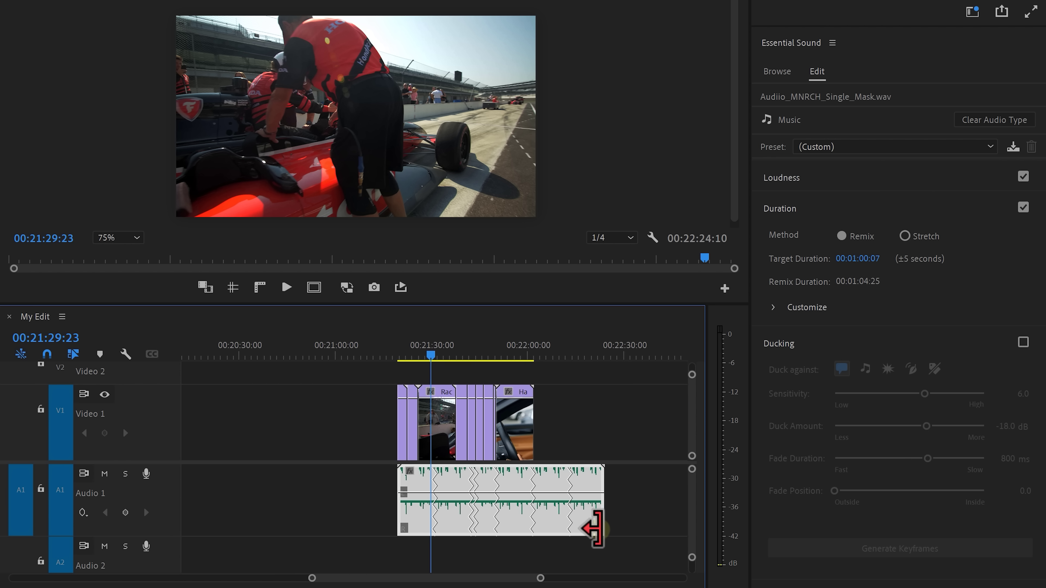
pyautogui.moveTo(603, 516); pyautogui.dragTo(529, 510)
pyautogui.press('=')
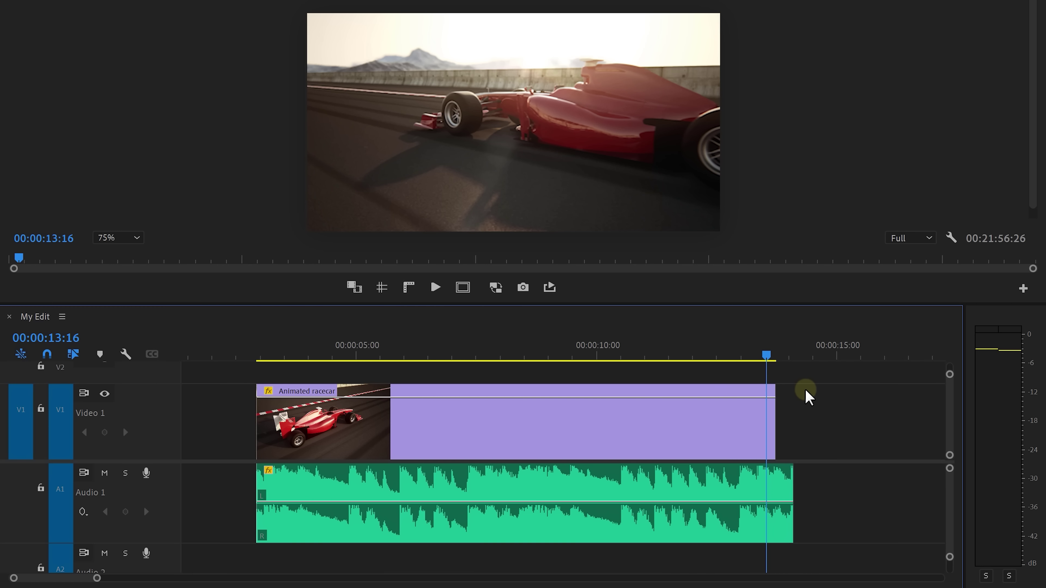
# Step: Add two volume keyframes to the music and pull the second down to -43 dB
pyautogui.moveTo(767, 356)
pyautogui.mouseDown()
pyautogui.moveTo(759, 363)
pyautogui.moveTo(775, 363)
pyautogui.mouseUp()
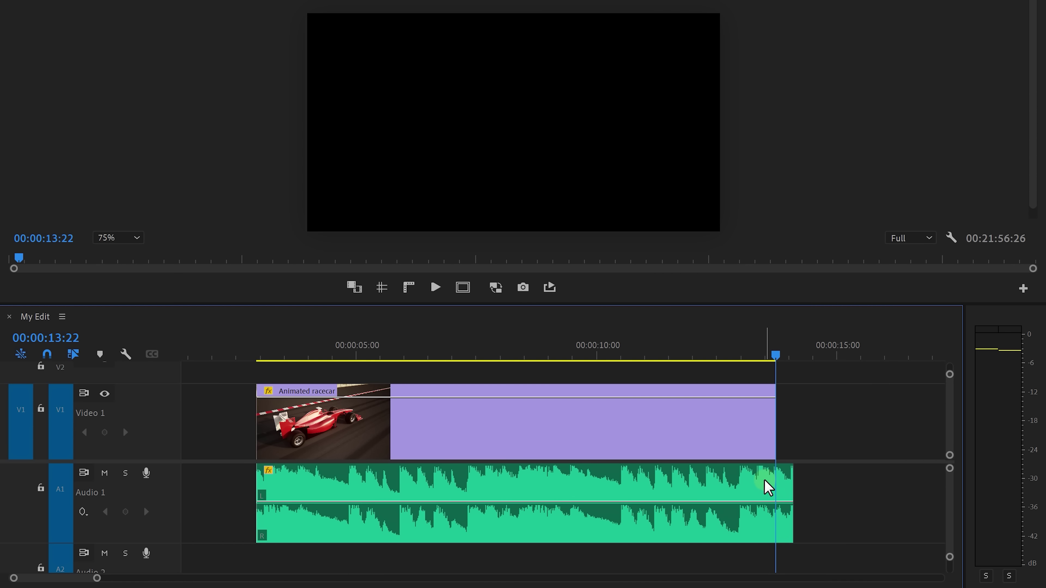
pyautogui.click(765, 482)
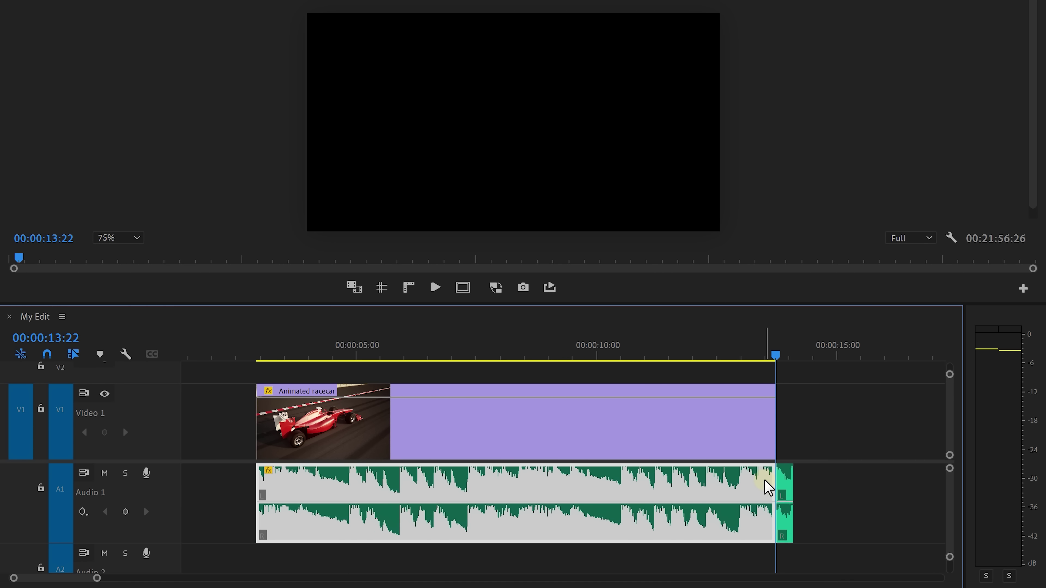
pyautogui.press('ctrl')
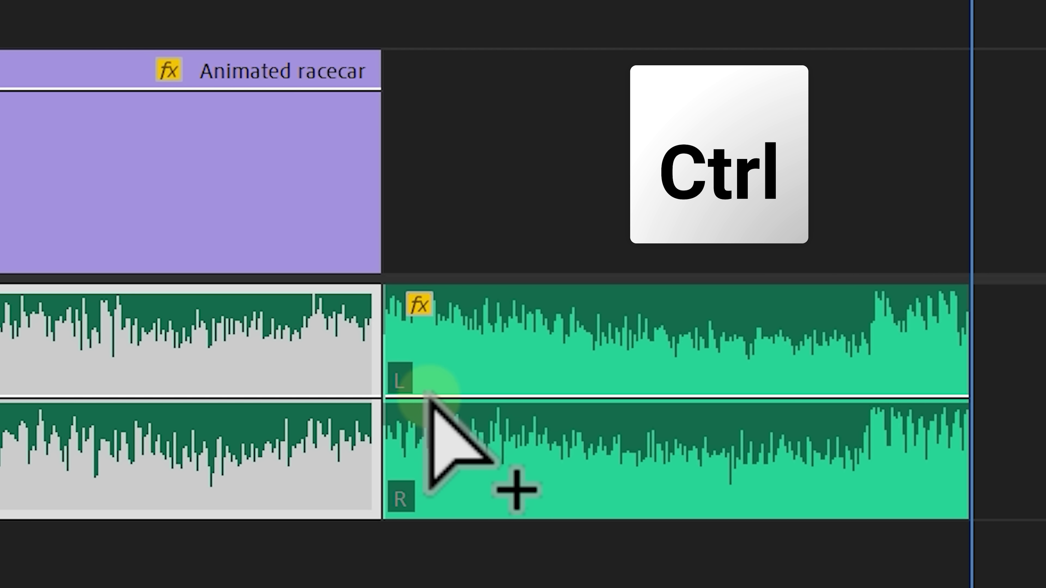
pyautogui.keyDown('ctrl'); pyautogui.click(440, 397); pyautogui.keyUp('ctrl')
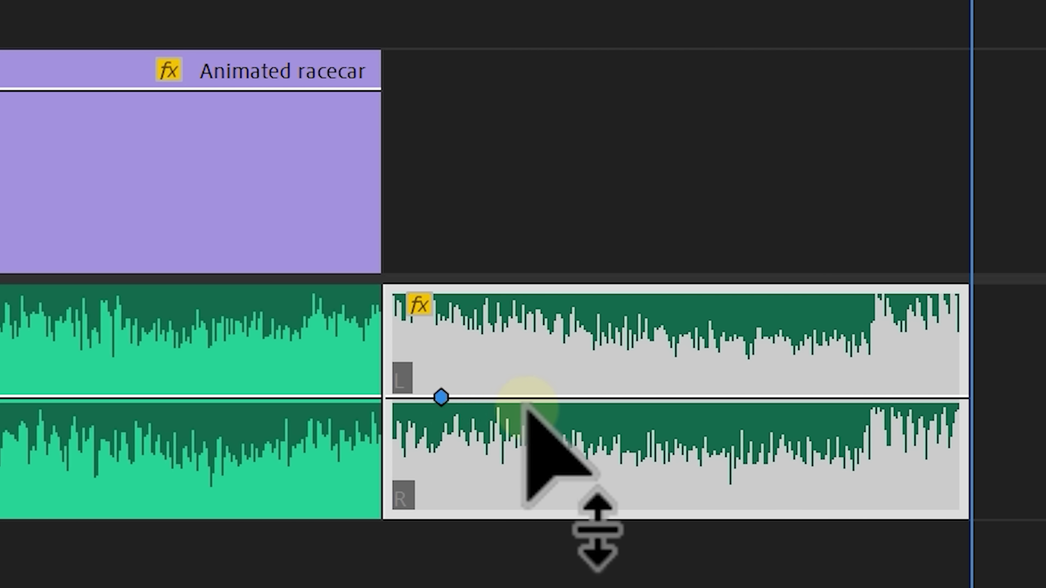
pyautogui.keyDown('ctrl'); pyautogui.click(536, 398); pyautogui.keyUp('ctrl')
pyautogui.moveTo(537, 397); pyautogui.dragTo(520, 526)
# Step: Play back the fade from 13:16 and extend the music clip's end by three frames
pyautogui.click(389, 355)
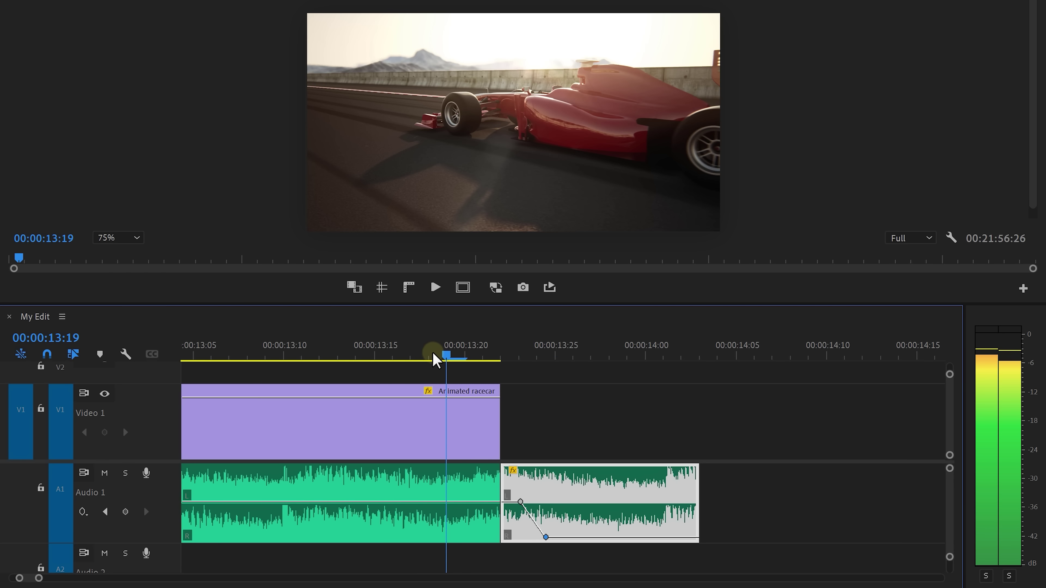
pyautogui.press('space')
pyautogui.press('space')
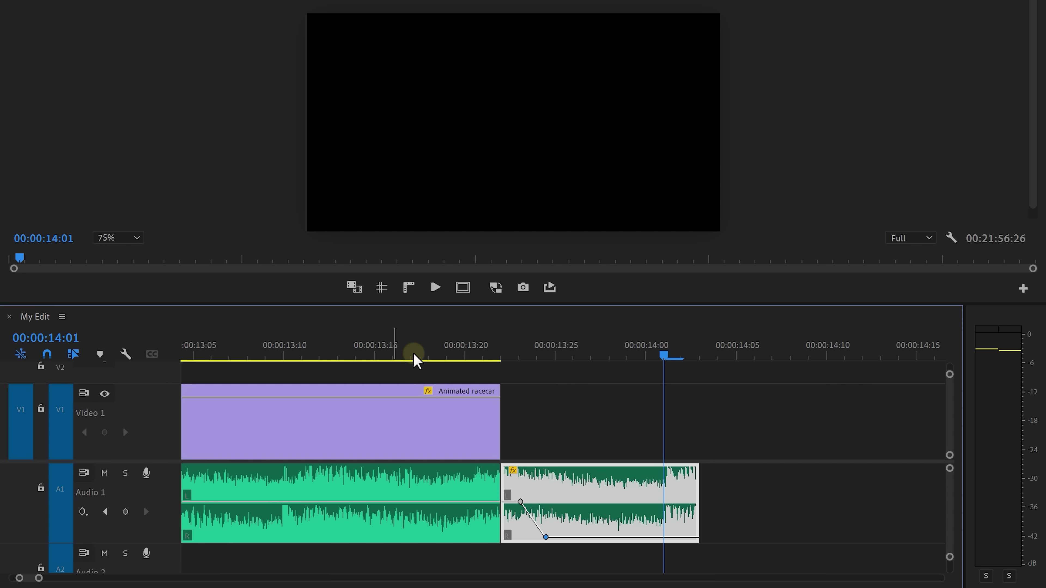
pyautogui.moveTo(706, 499); pyautogui.dragTo(772, 500)
pyautogui.moveTo(925, 502); pyautogui.dragTo(942, 503)
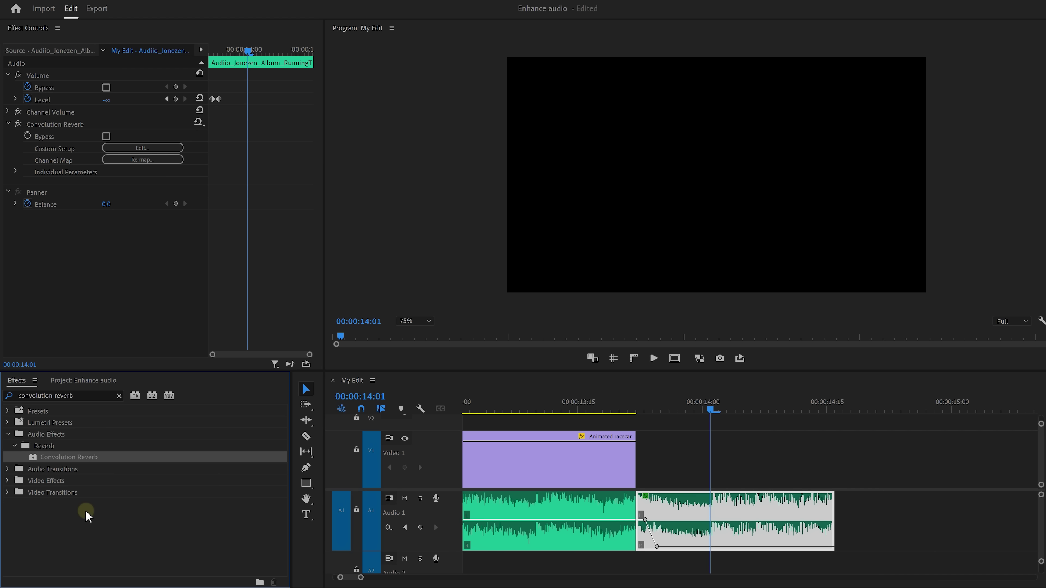
# Step: Apply Convolution Reverb to the music clip using the Bitter Hallway preset
pyautogui.moveTo(104, 459); pyautogui.dragTo(123, 314)
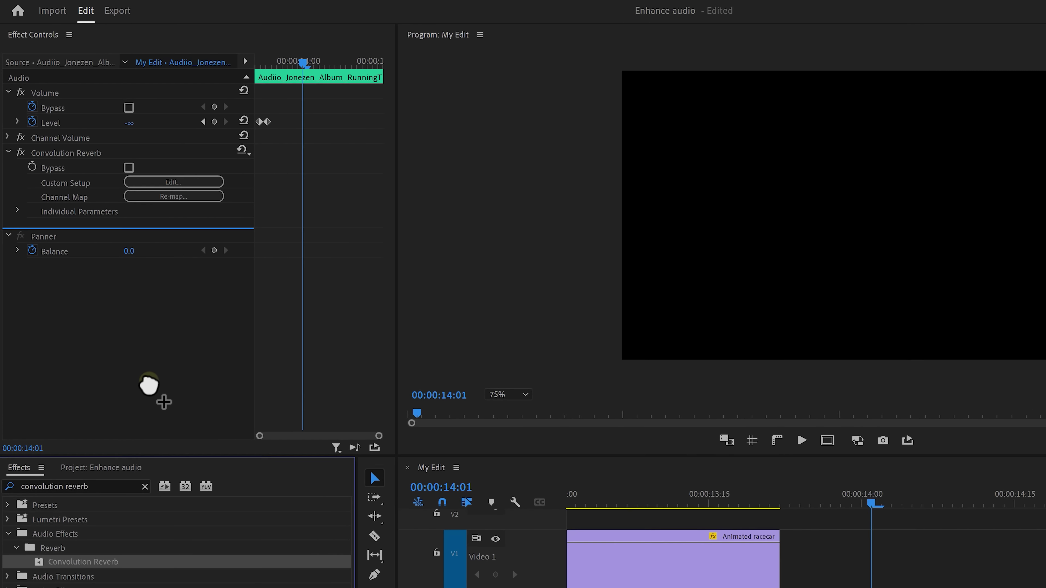
pyautogui.moveTo(149, 386); pyautogui.dragTo(149, 386)
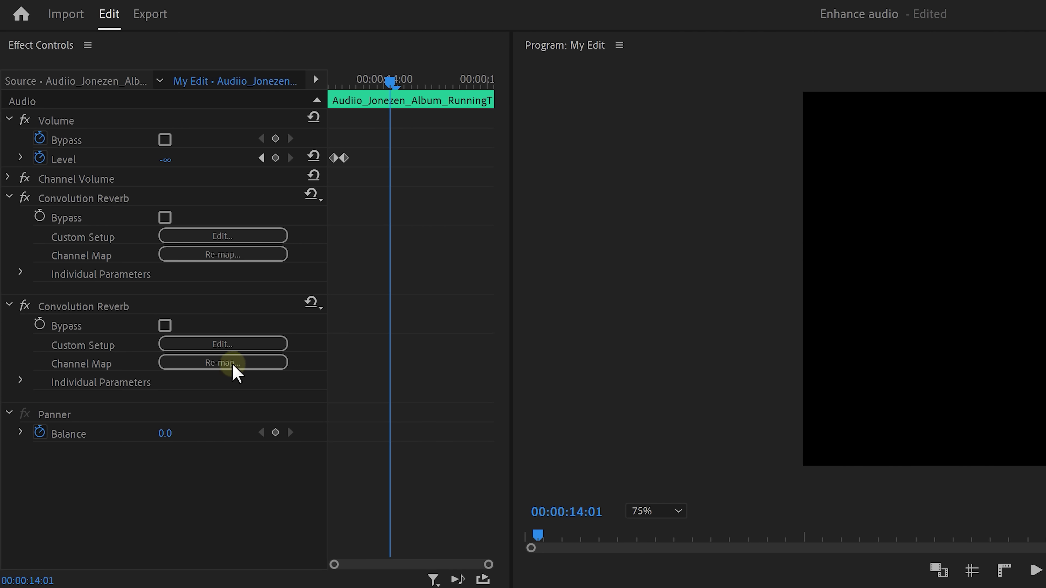
pyautogui.click(233, 345)
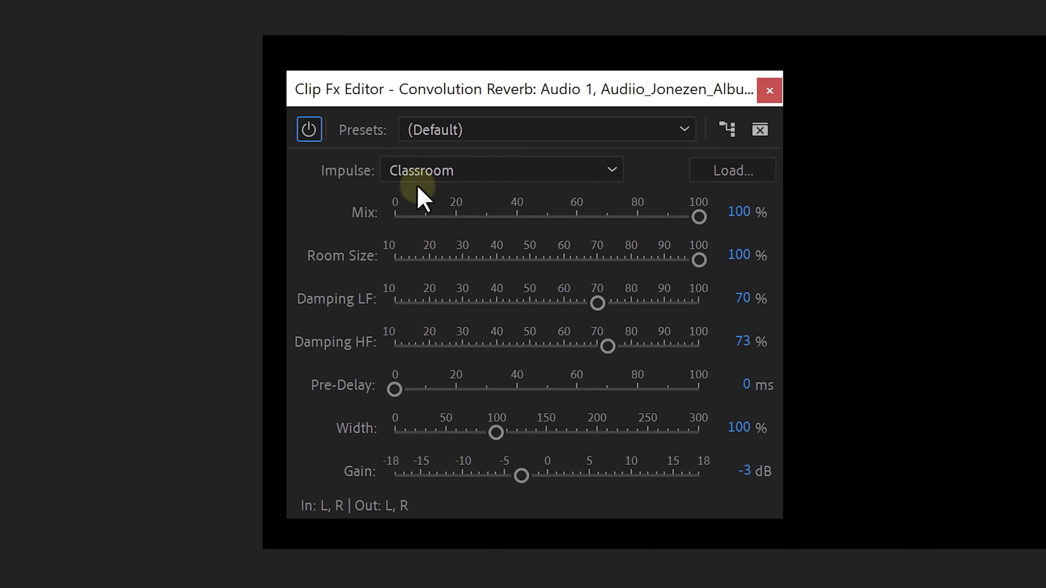
pyautogui.click(479, 131)
pyautogui.click(501, 268)
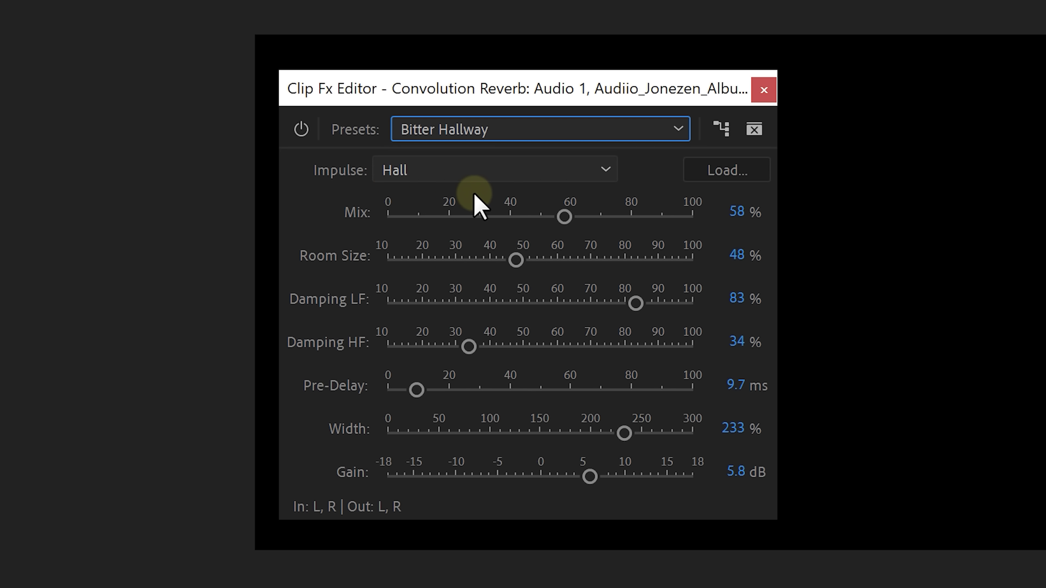
# Step: Lower the reverb gain to 3.7 dB and play the sequence to hear it
pyautogui.click(565, 217)
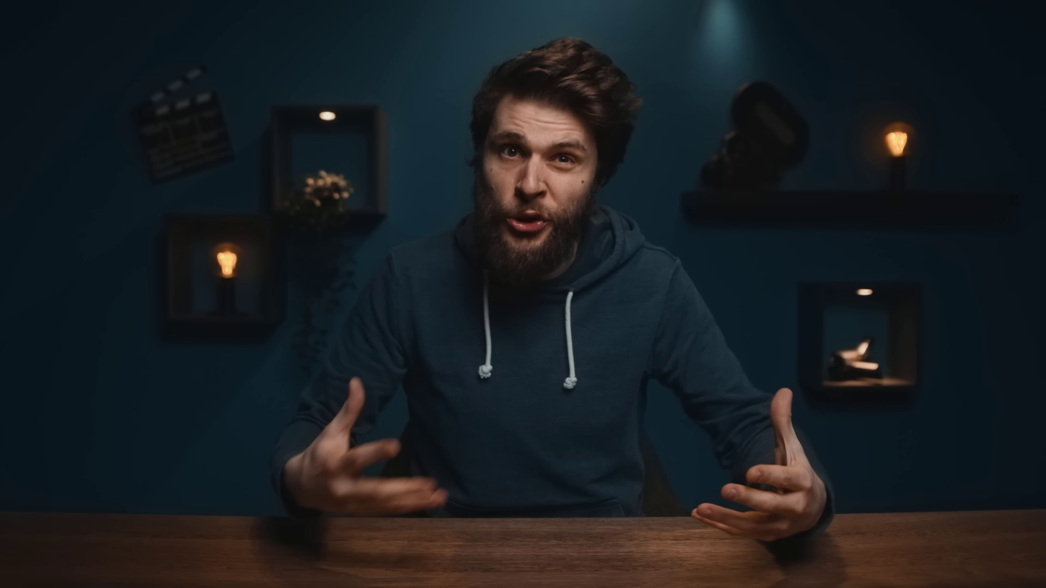
pyautogui.click(589, 476)
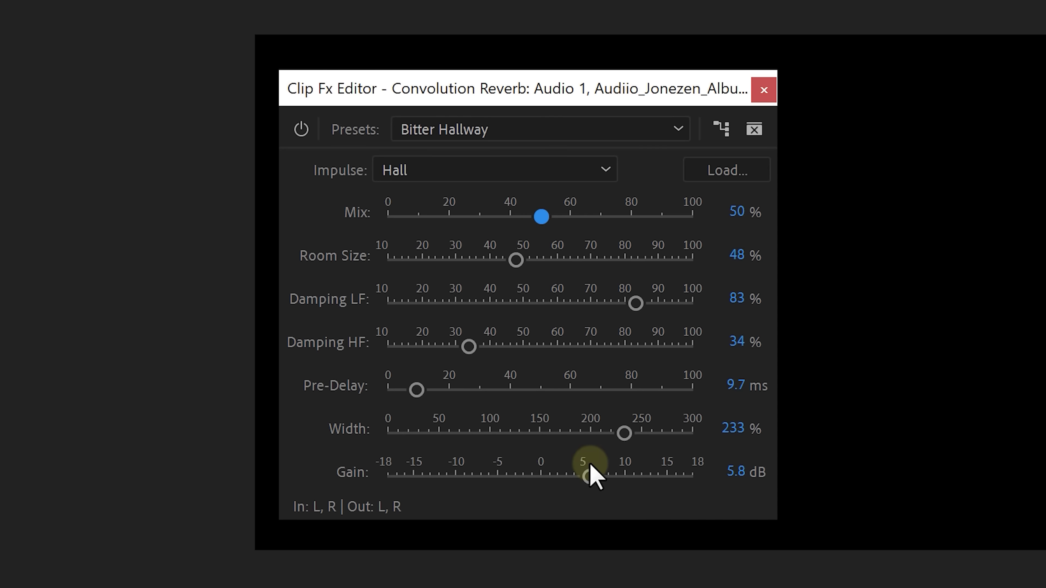
pyautogui.moveTo(573, 473); pyautogui.dragTo(571, 475)
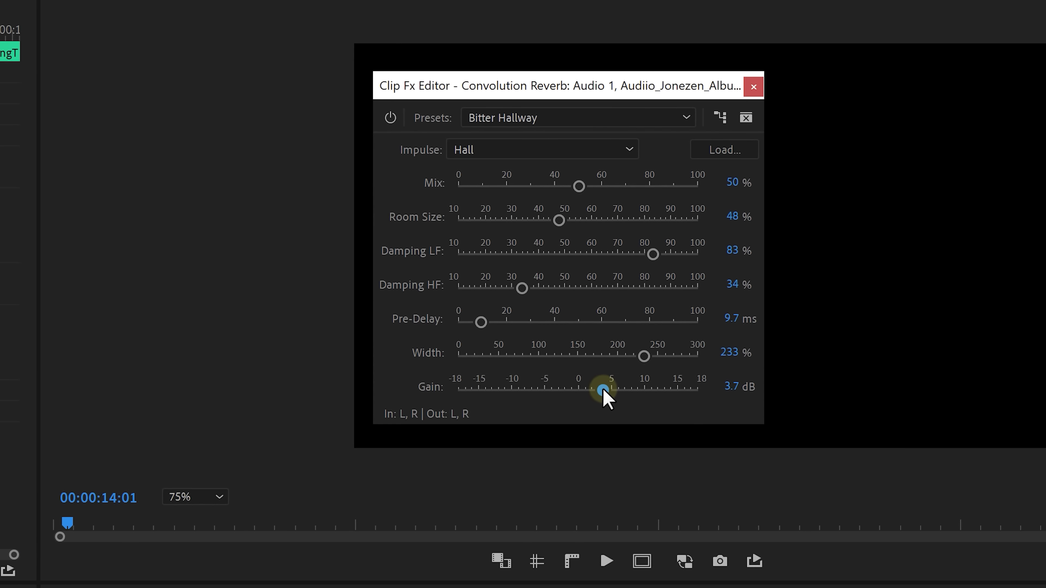
pyautogui.moveTo(637, 416); pyautogui.dragTo(525, 413)
pyautogui.press('space')
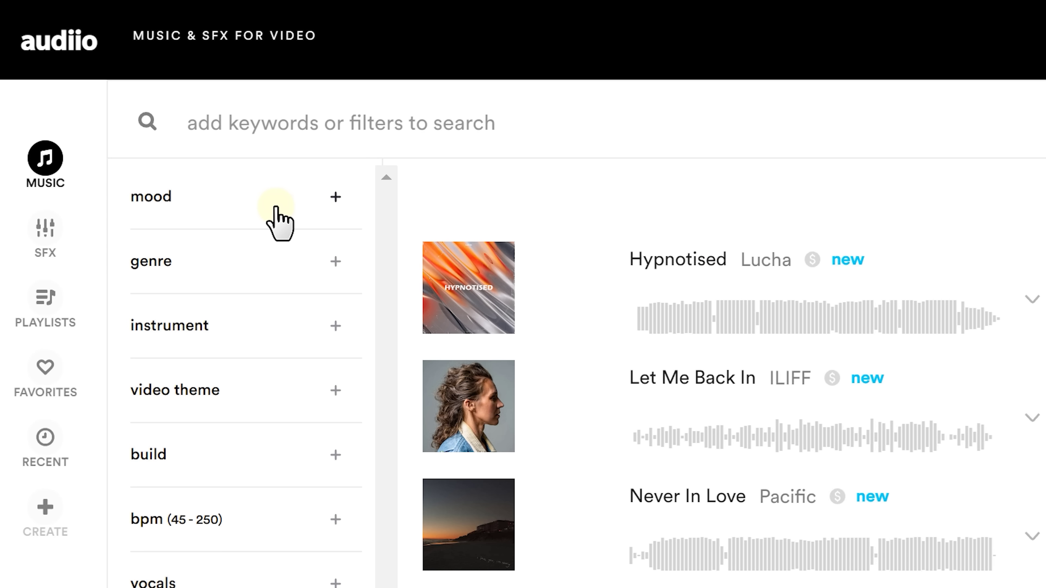
# Step: Add the chill mood filter and browse results like Beat The Beat Up and Times Changin
pyautogui.click(278, 214)
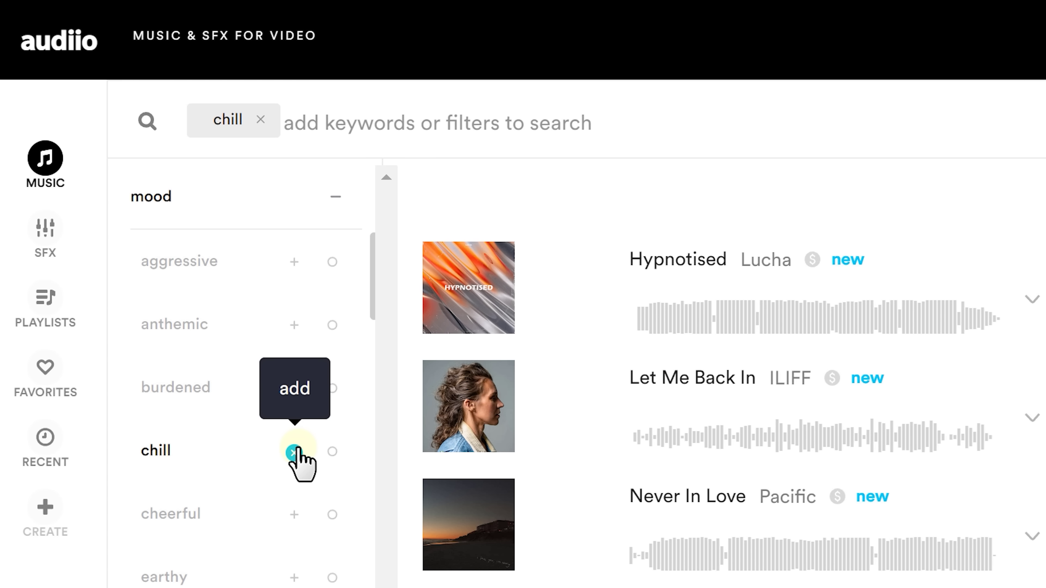
pyautogui.scroll(-10, 284, 392)
pyautogui.moveTo(374, 140); pyautogui.dragTo(381, 291)
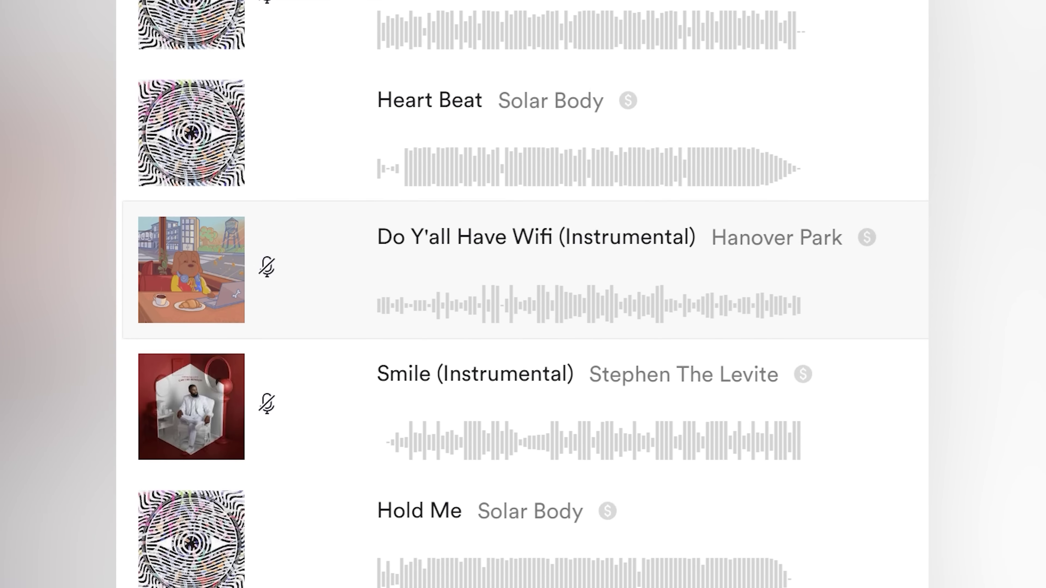
pyautogui.scroll(-10, 583, 350)
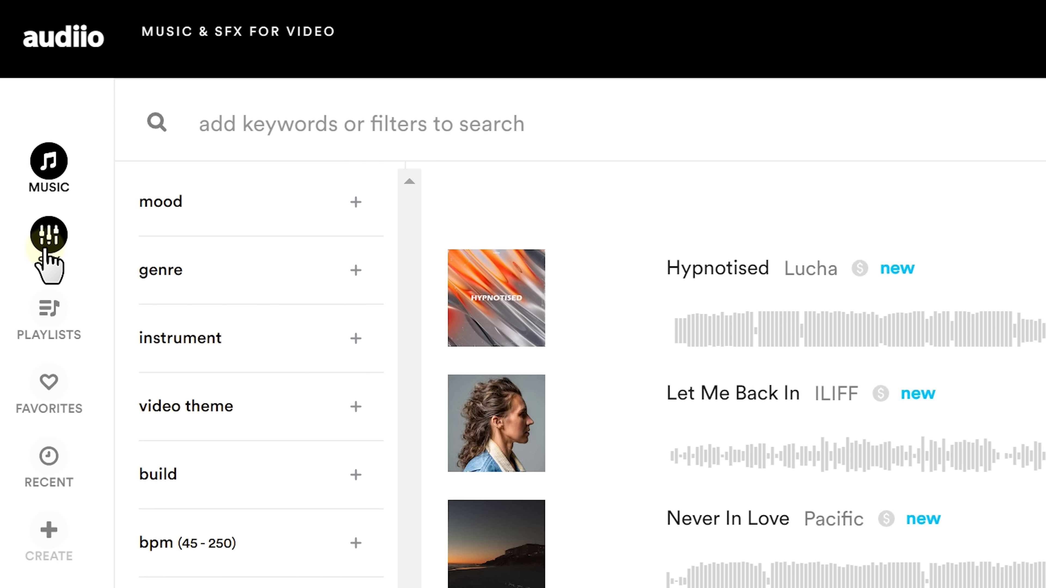
# Step: Switch to Audiio's SFX library and start a sound-effect search with 'Ca'
pyautogui.click(49, 236)
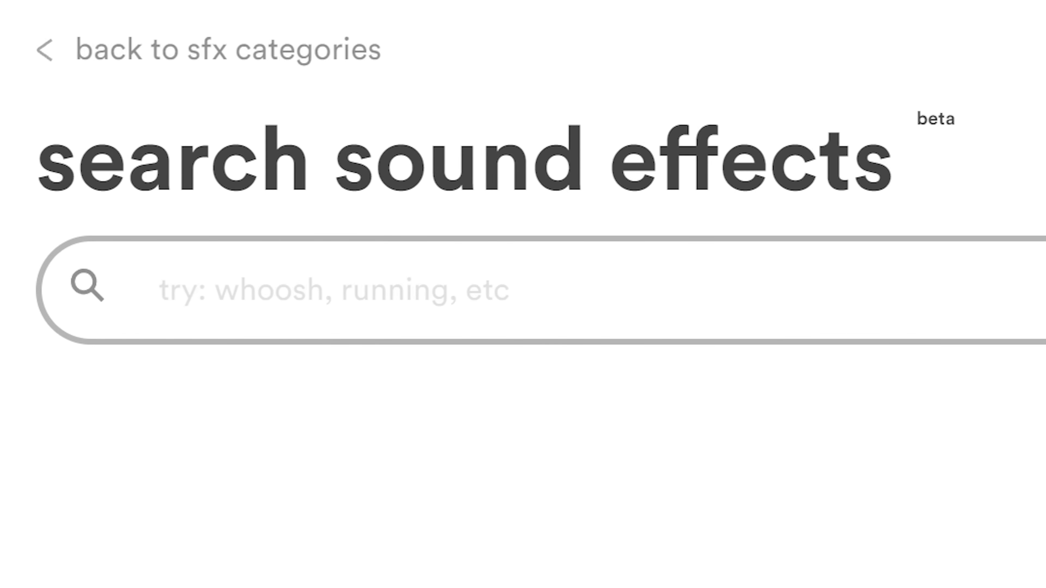
pyautogui.click(476, 280)
pyautogui.write('Ca')
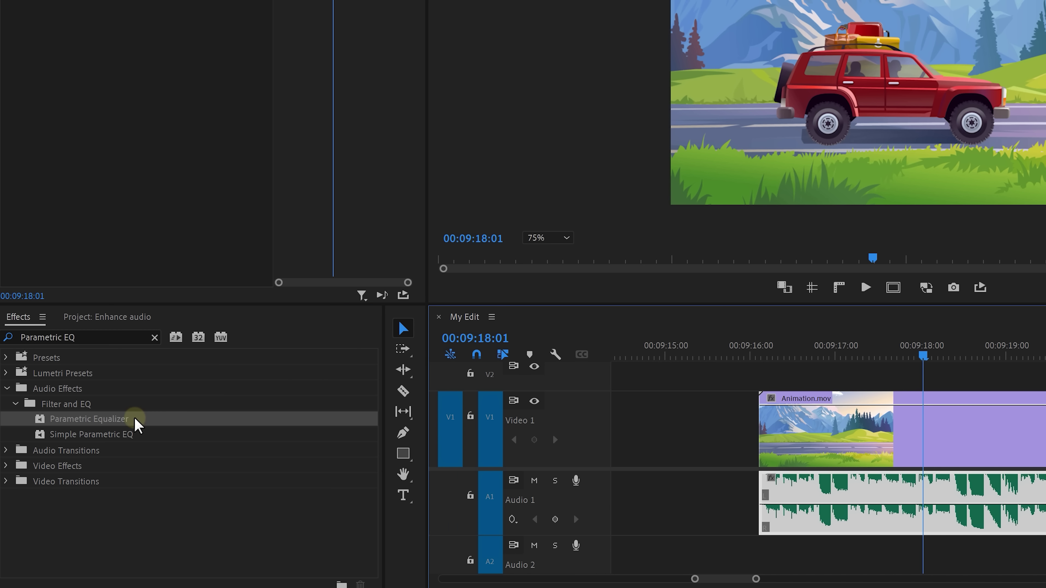
# Step: Apply Parametric Equalizer to the Animation.mov audio clip and open its Custom Setup editor
pyautogui.moveTo(135, 420); pyautogui.dragTo(116, 46)
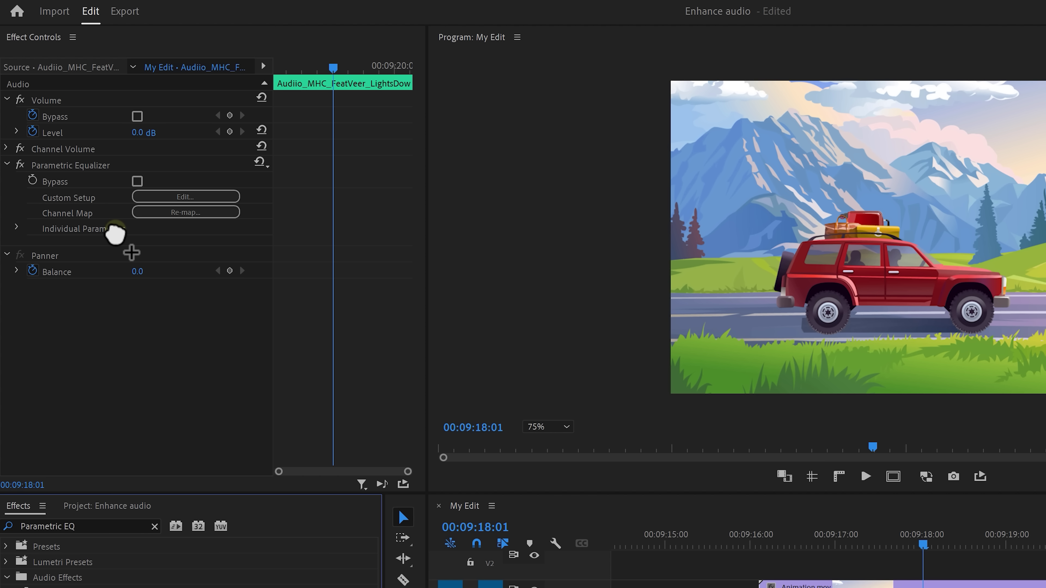
pyautogui.click(185, 197)
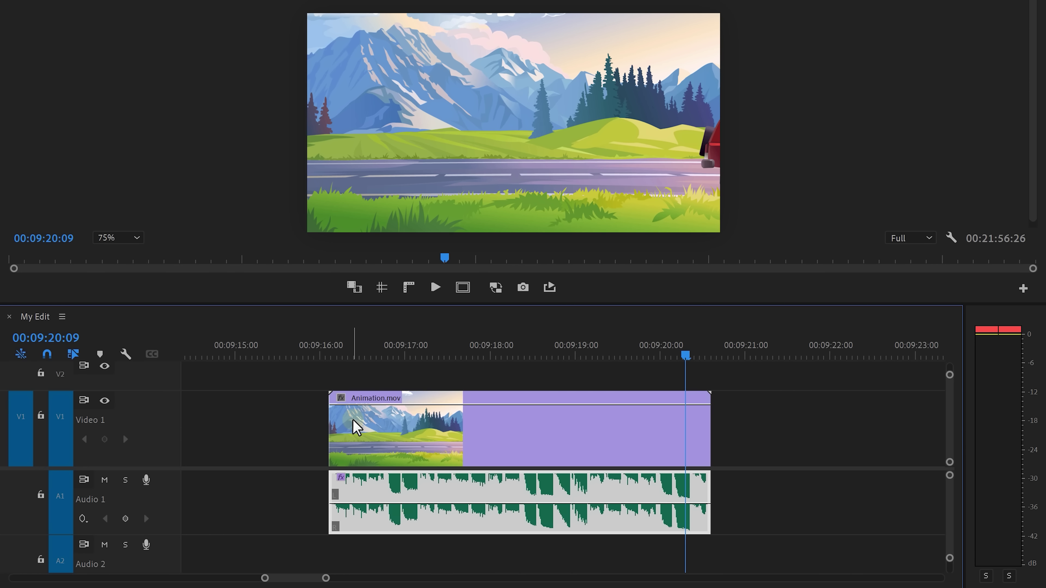
# Step: Display the clip's Panner Balance line and add a keyframe set to -75.76
pyautogui.click(343, 478)
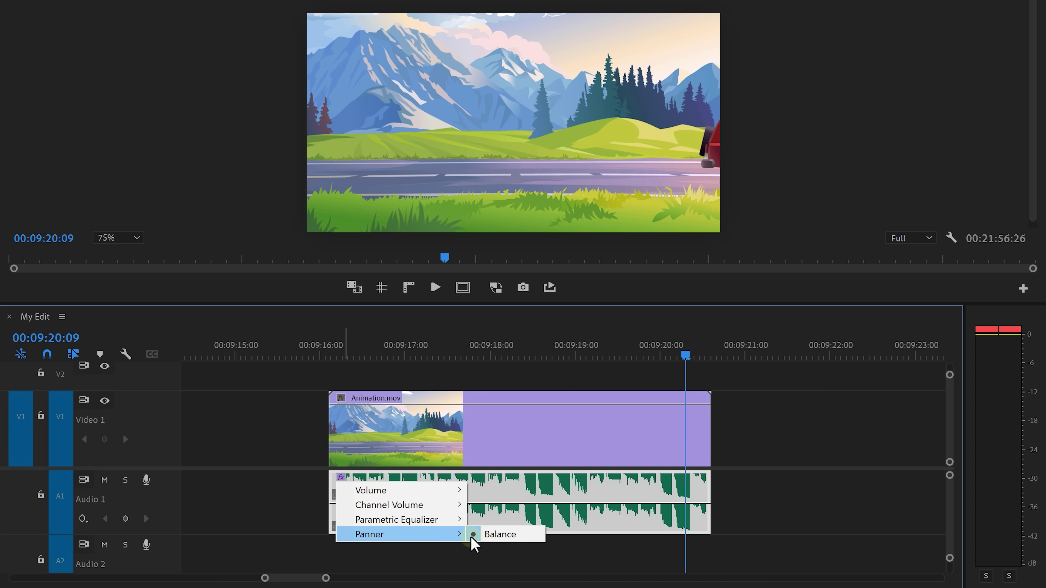
pyautogui.click(488, 536)
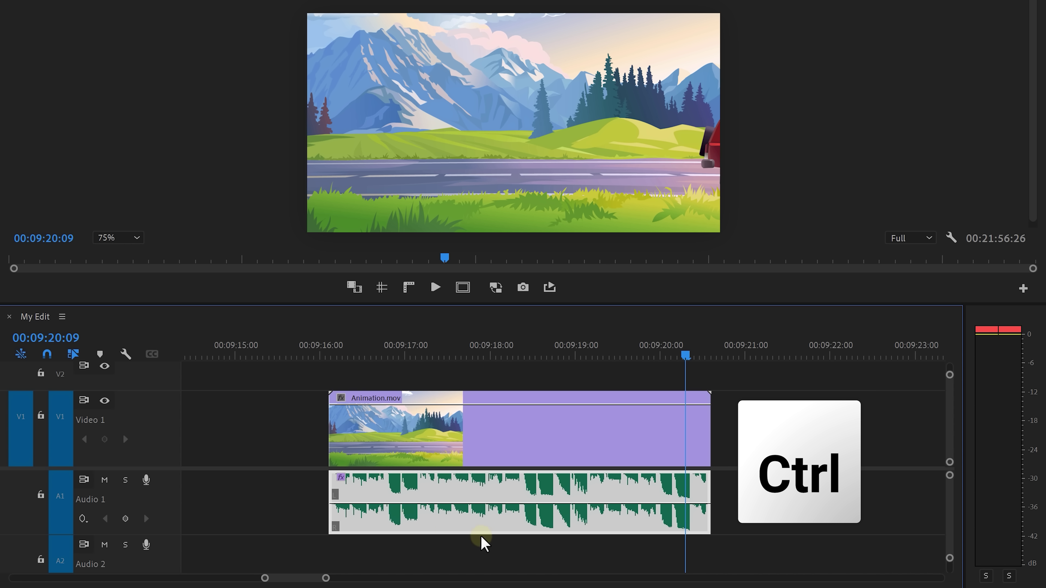
pyautogui.keyDown('ctrl'); pyautogui.click(366, 515); pyautogui.keyUp('ctrl')
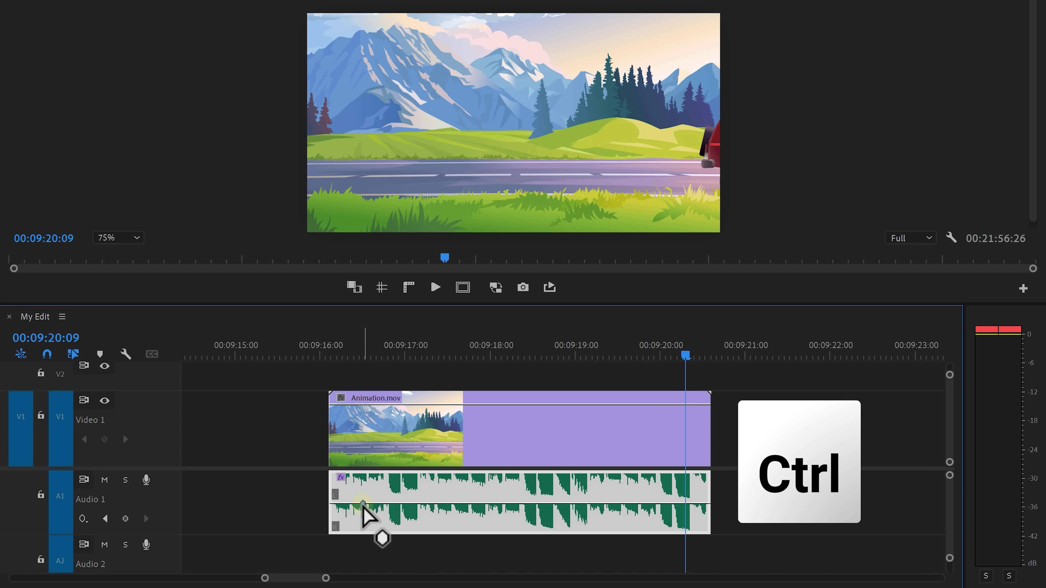
pyautogui.moveTo(367, 515); pyautogui.dragTo(344, 486)
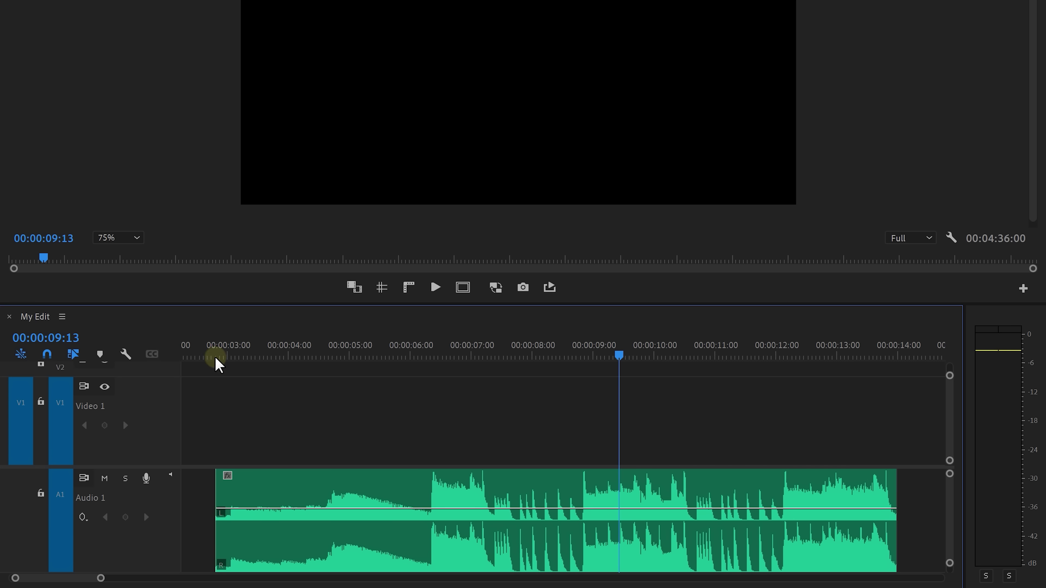
# Step: Play the music from 00:00:02:23 and drop markers on its beats
pyautogui.click(214, 354)
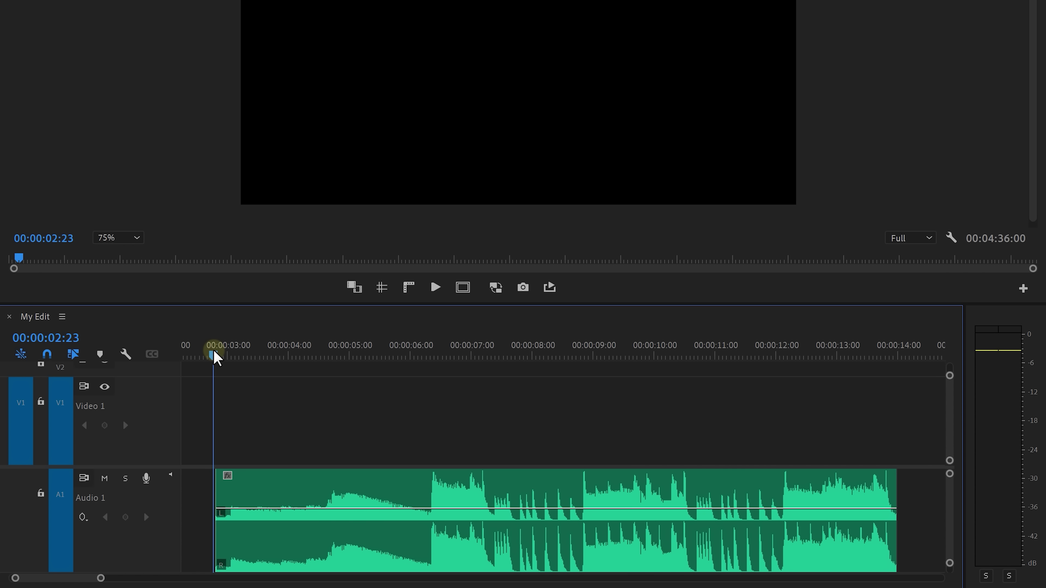
pyautogui.press('space')
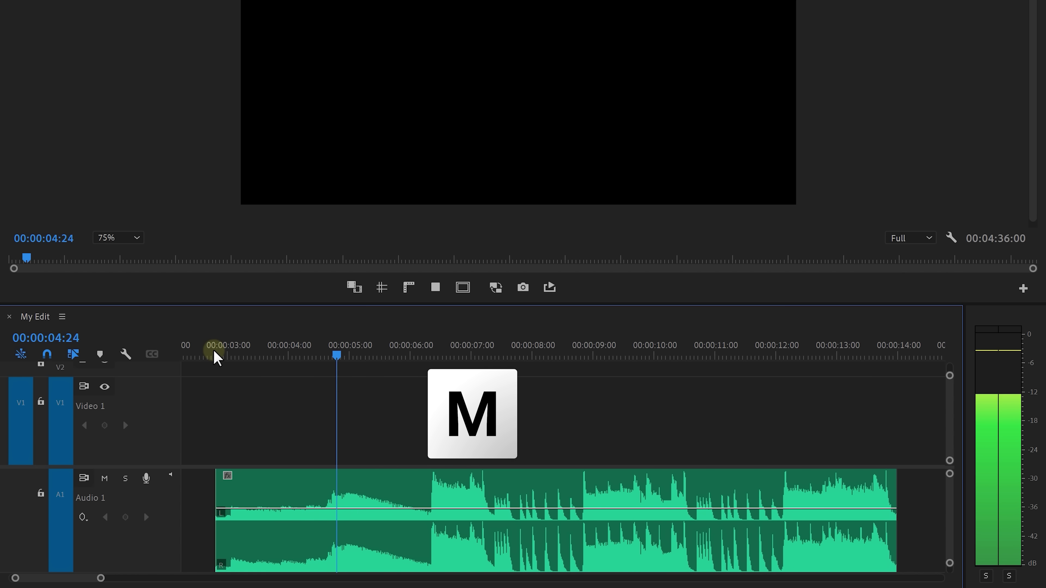
pyautogui.press('m')
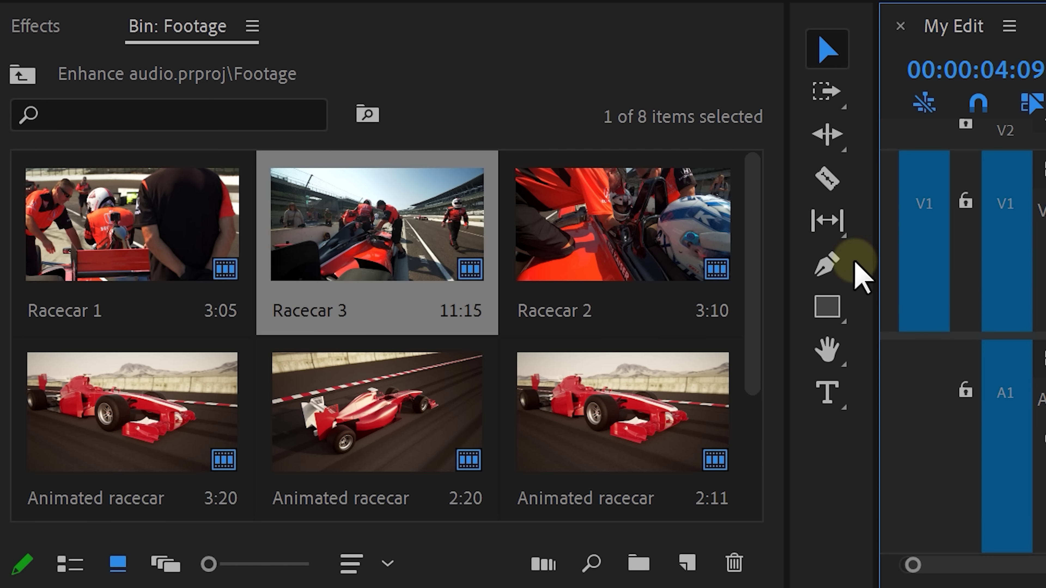
# Step: Move Racecar 3 to the first Footage bin position and select all eight clips
pyautogui.scroll(-5, 767, 343)
pyautogui.scroll(5, 774, 268)
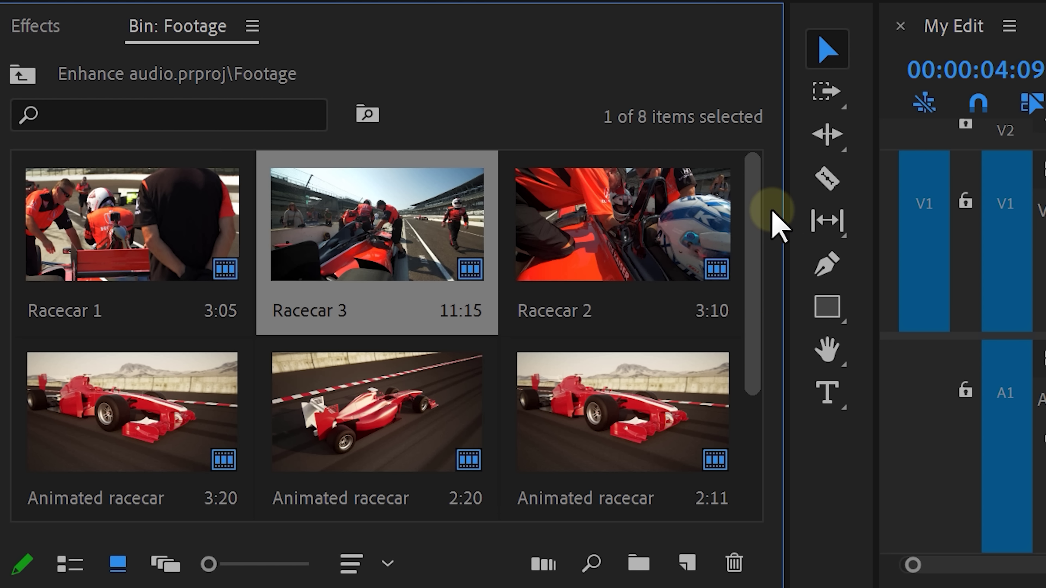
pyautogui.moveTo(401, 241); pyautogui.dragTo(35, 266)
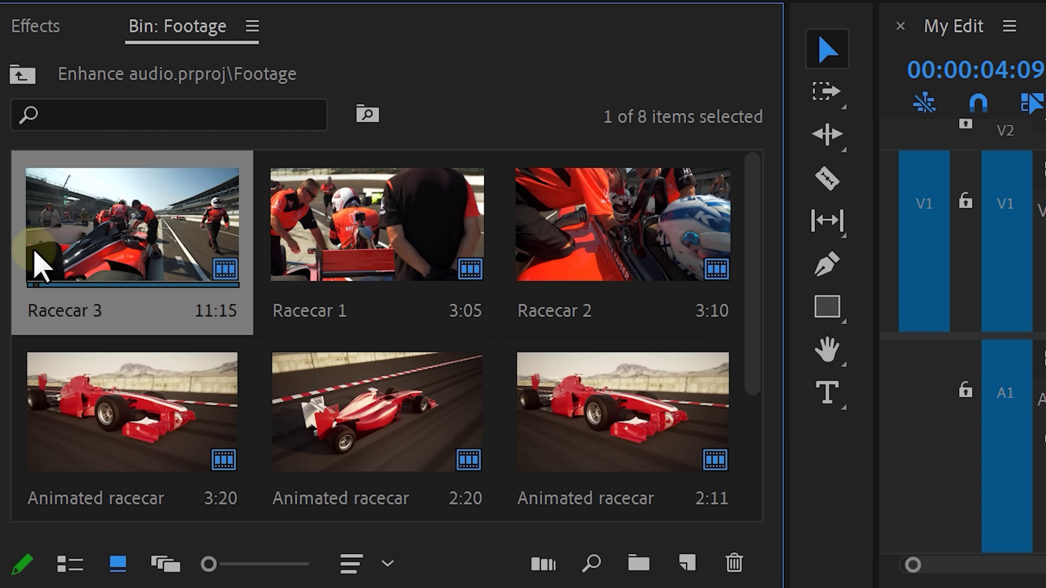
pyautogui.scroll(-3, 747, 226)
pyautogui.hotkey('ctrl', 'a')
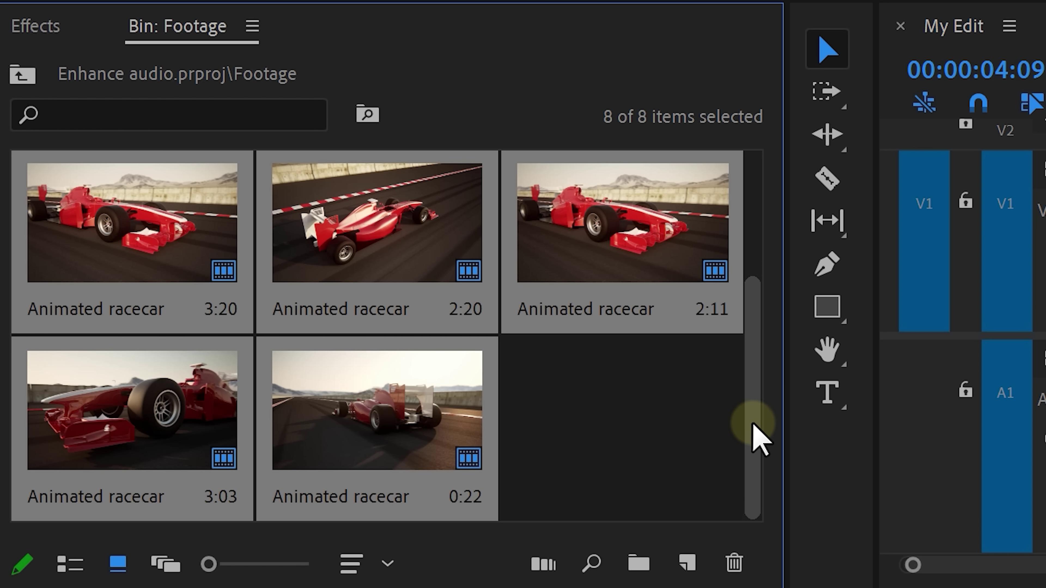
# Step: Automate the clips to the sequence using Sort Order and At Unnumbered Markers placement
pyautogui.click(544, 564)
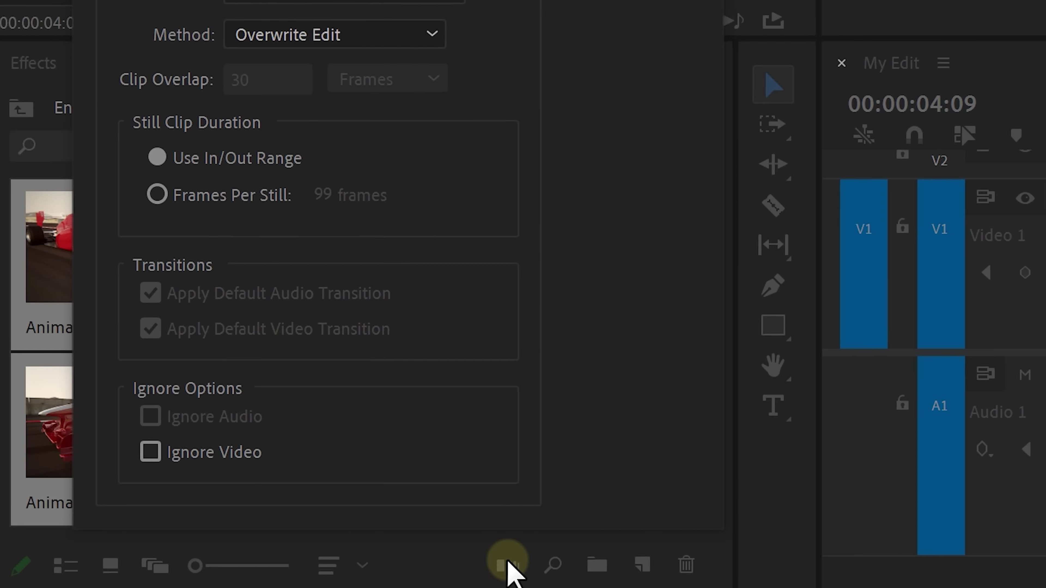
pyautogui.click(310, 103)
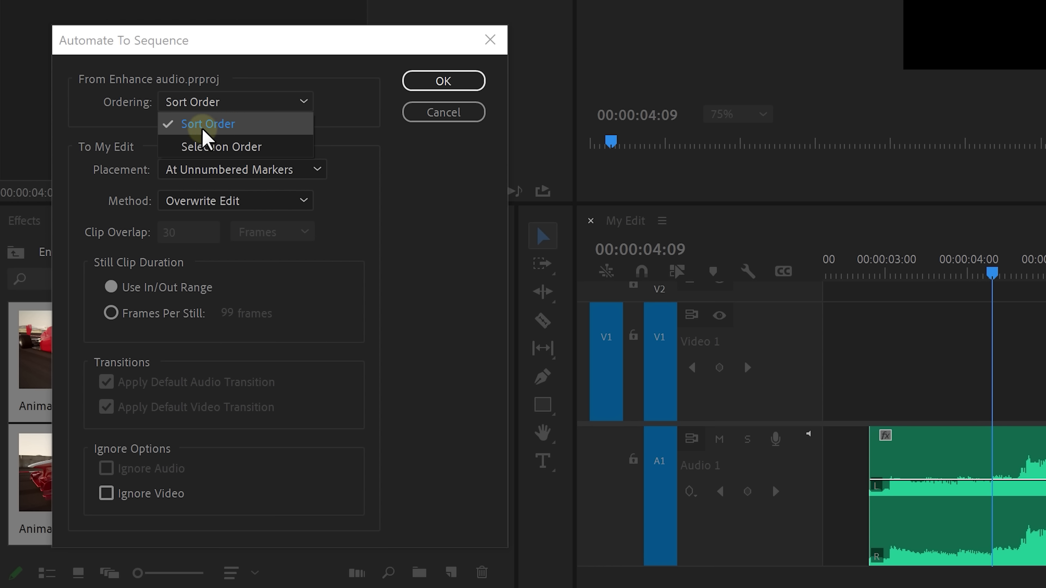
pyautogui.click(220, 126)
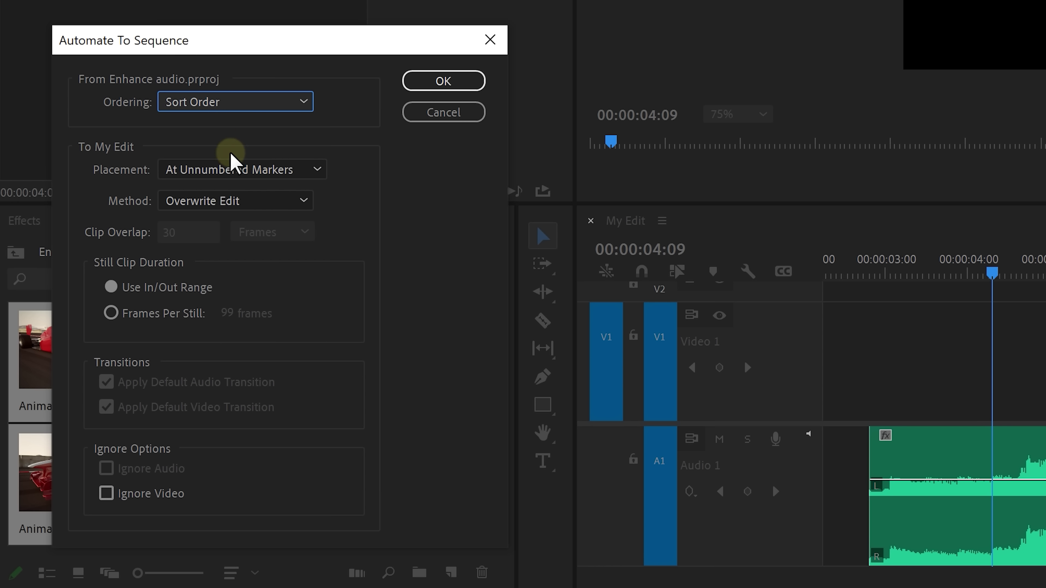
pyautogui.click(231, 169)
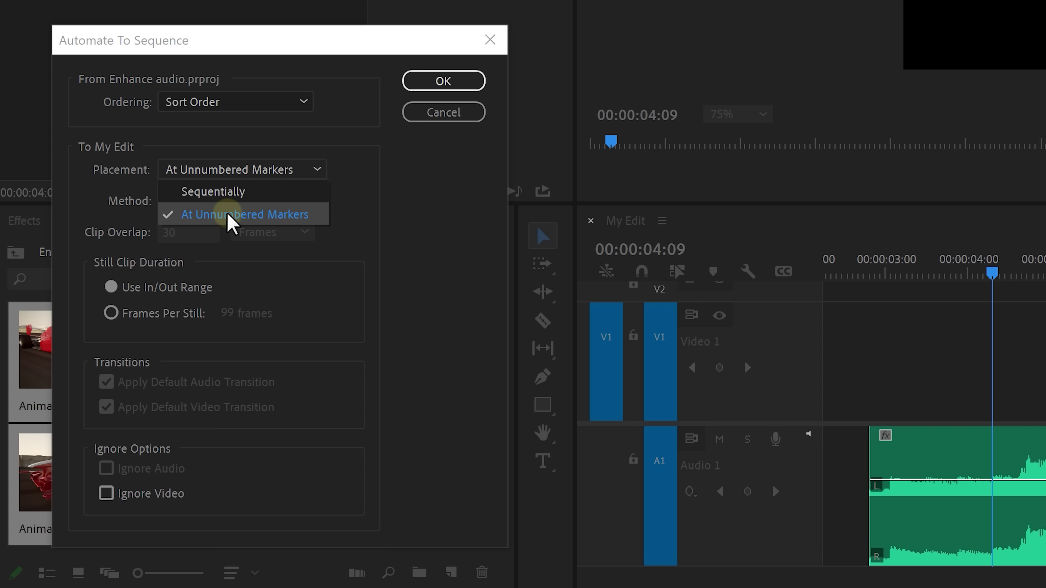
pyautogui.click(232, 218)
pyautogui.click(442, 83)
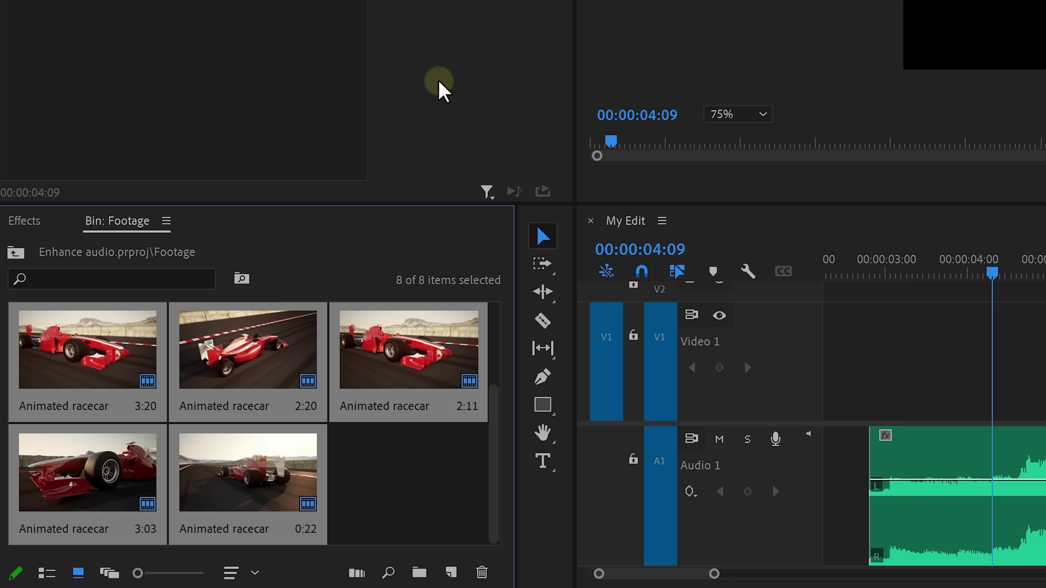